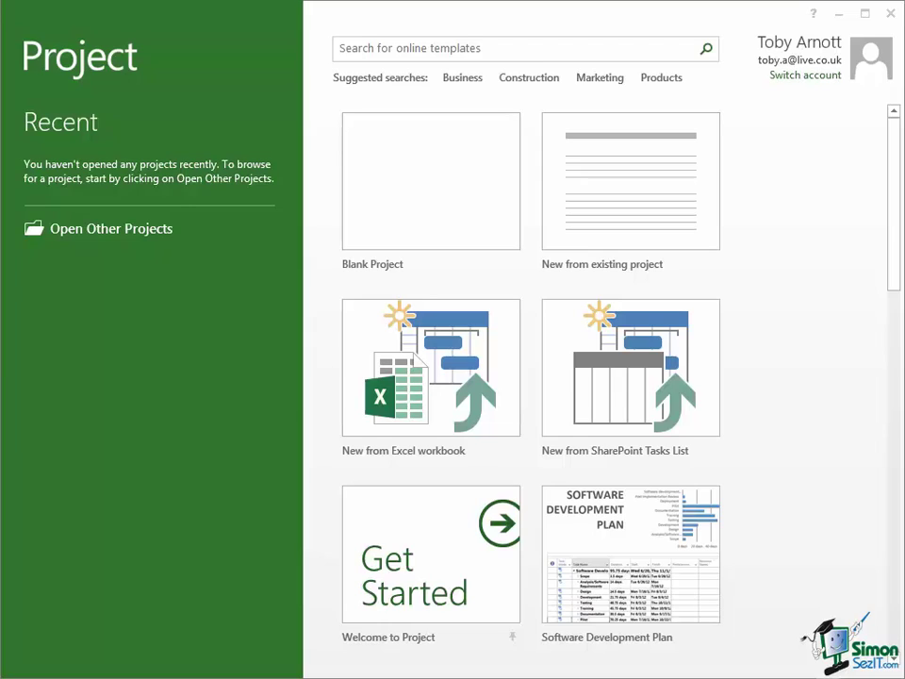
Create a new blank project, Project1, in the default Gantt Chart view.
left_click(411, 196)
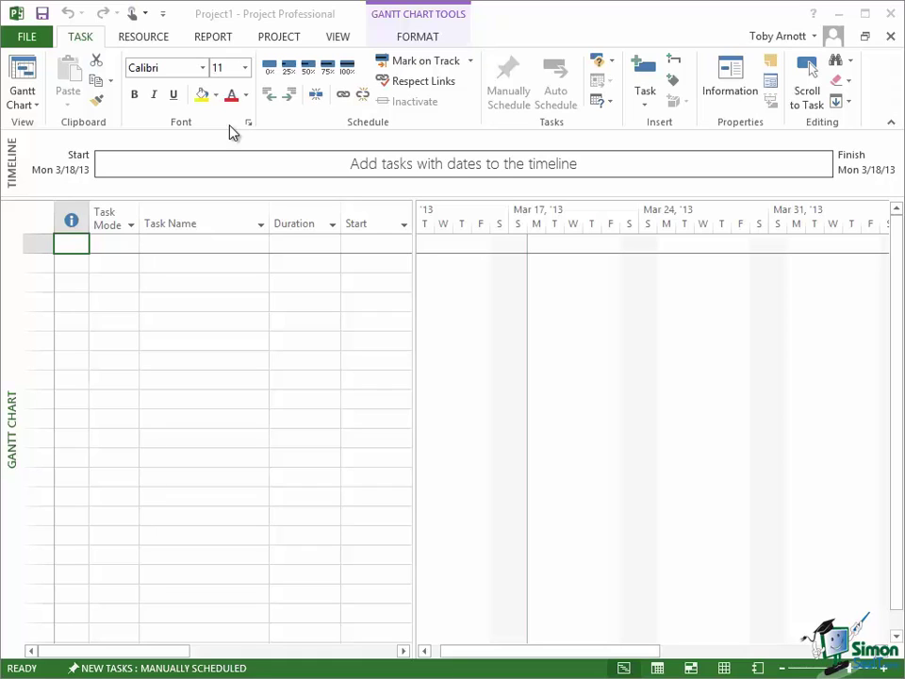
Browse the Resource, Report and Project ribbon tabs, finishing on the View tab.
left_click(138, 38)
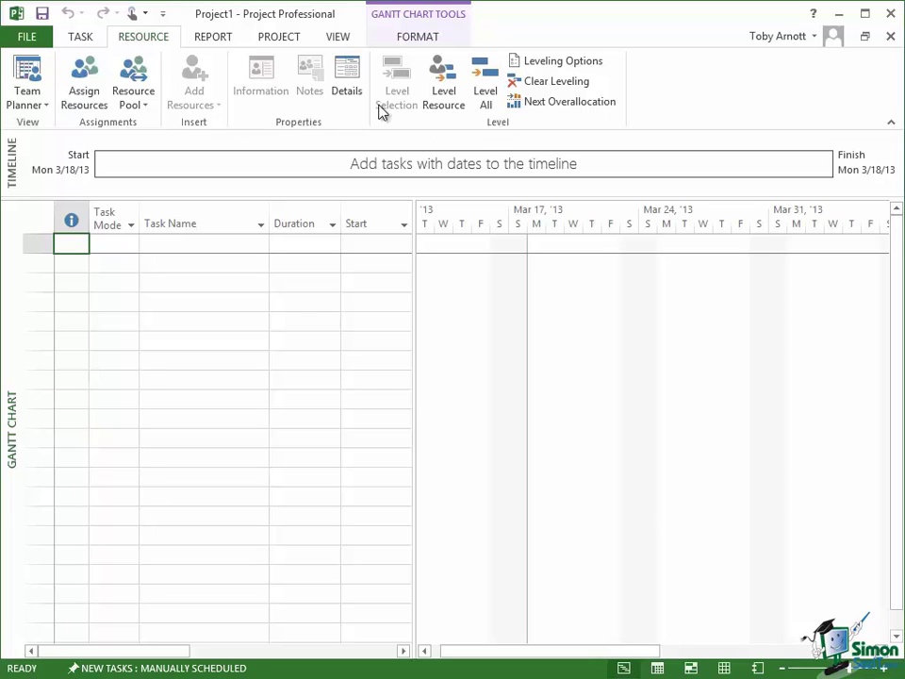
left_click(209, 37)
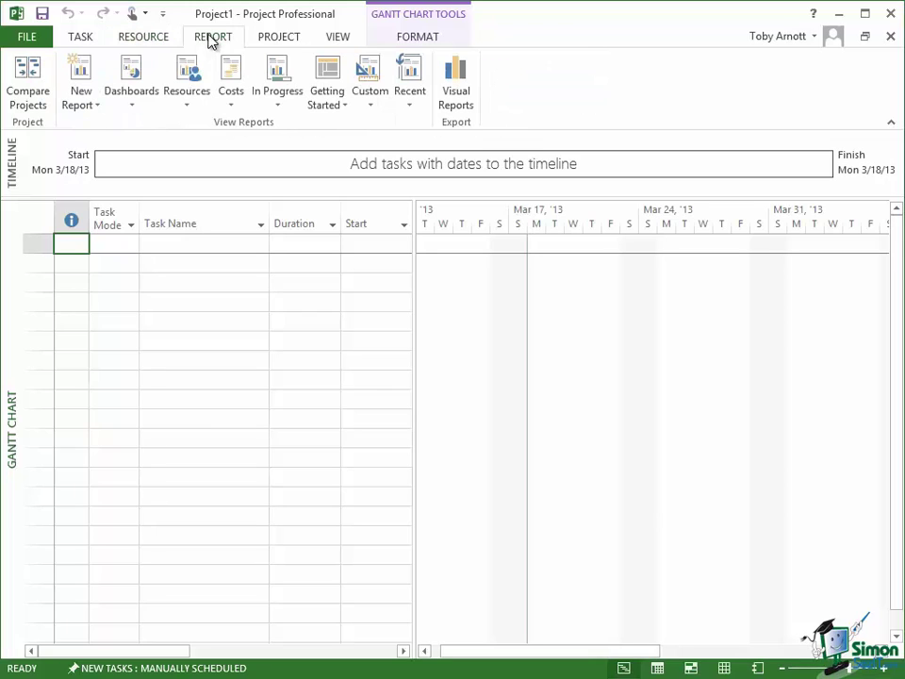
left_click(283, 39)
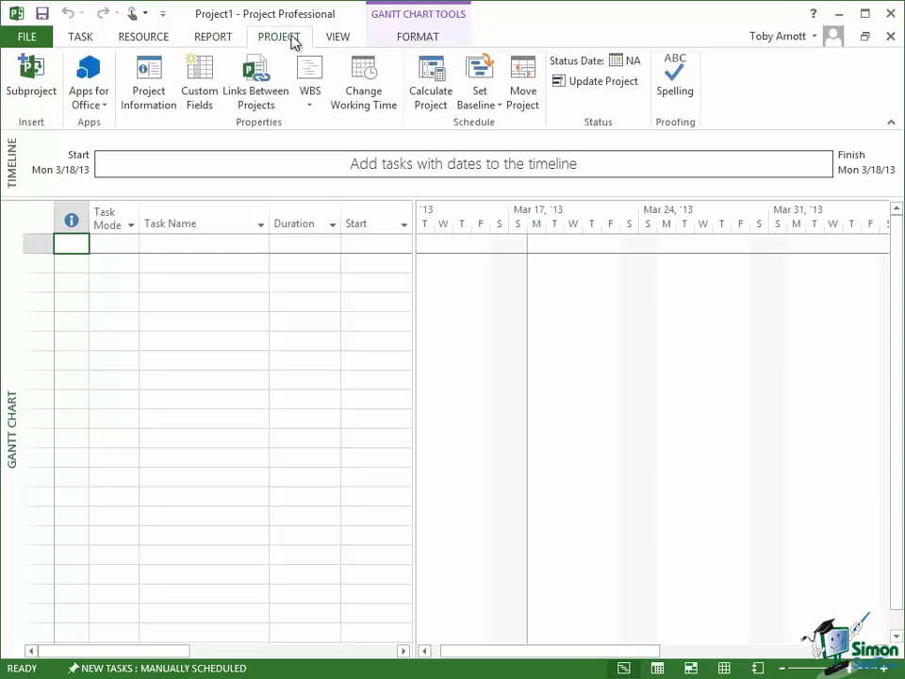
left_click(337, 40)
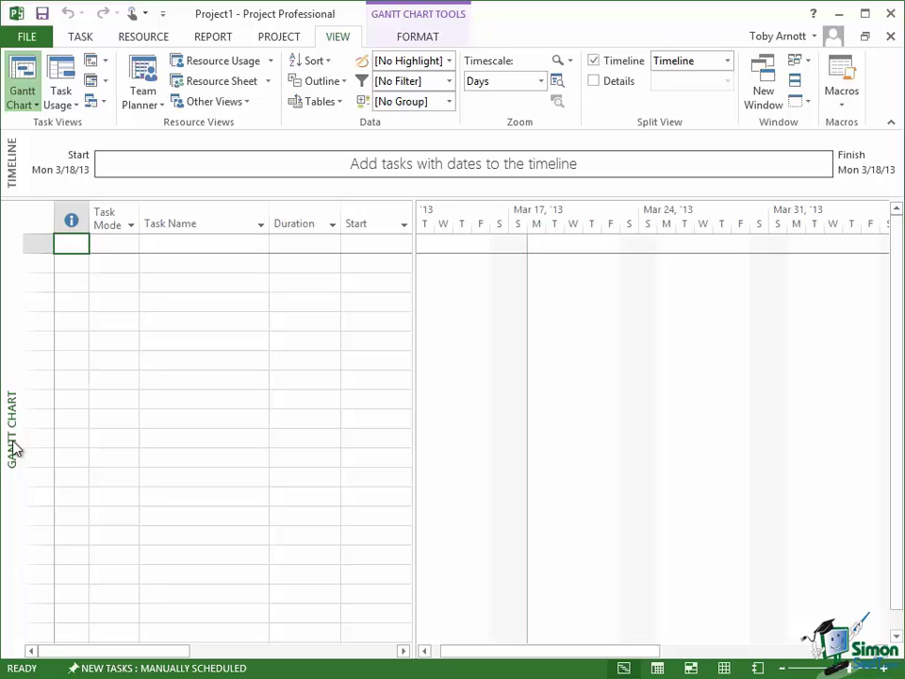
Check the Gantt Chart Format commands, then change the view to Network Diagram from the Task tab.
left_click(420, 39)
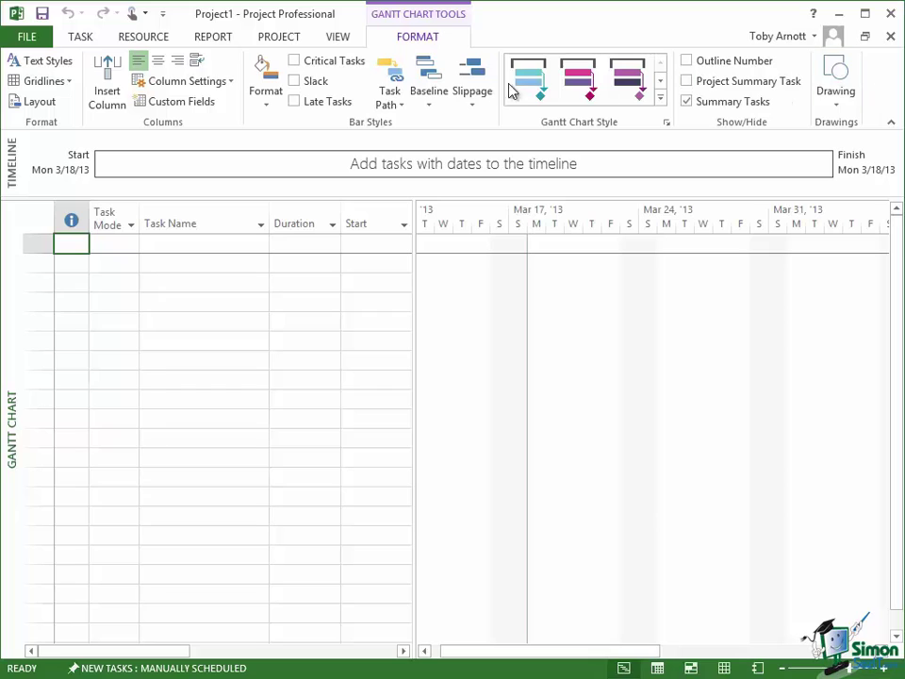
left_click(81, 37)
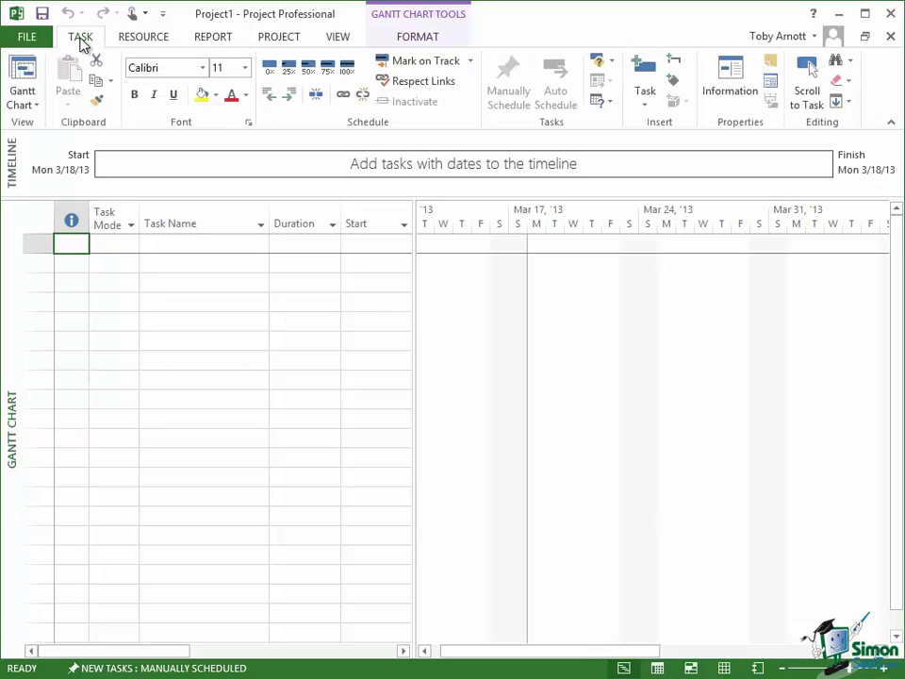
left_click(31, 102)
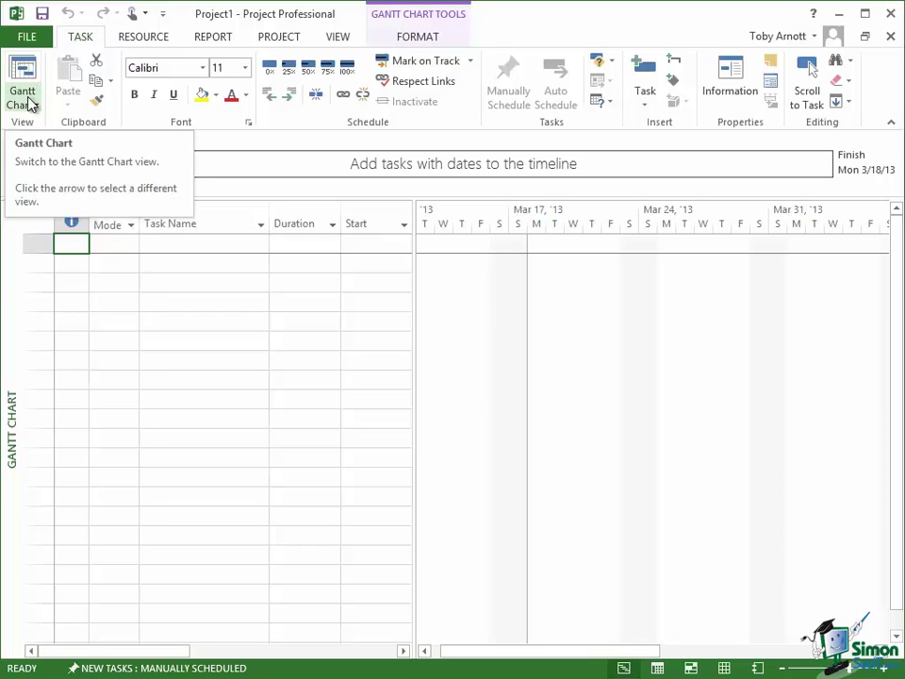
left_click(31, 103)
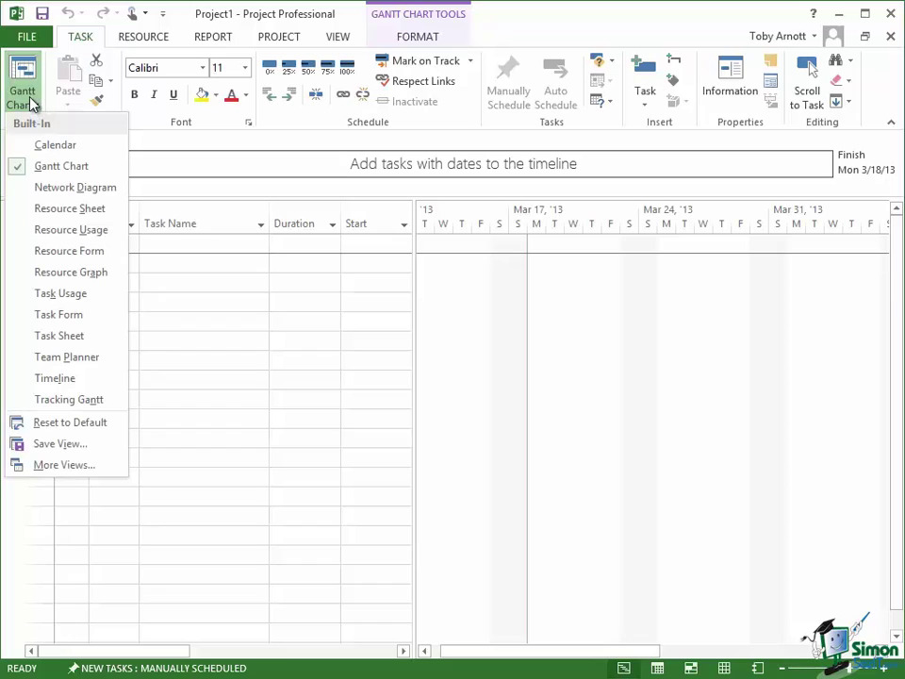
left_click(62, 191)
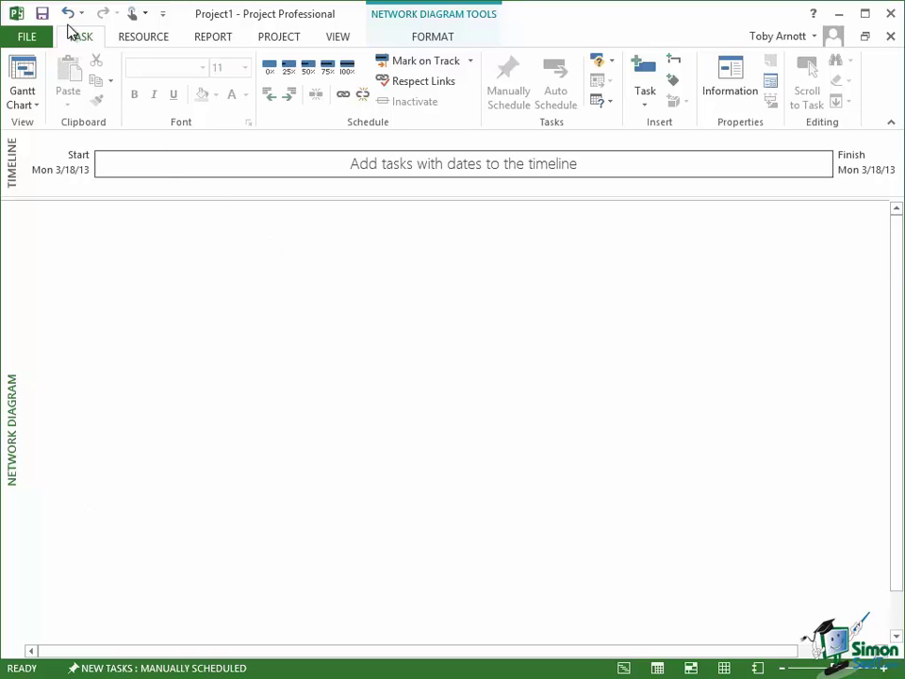
Show the Network Diagram Tools Format commands.
left_click(426, 39)
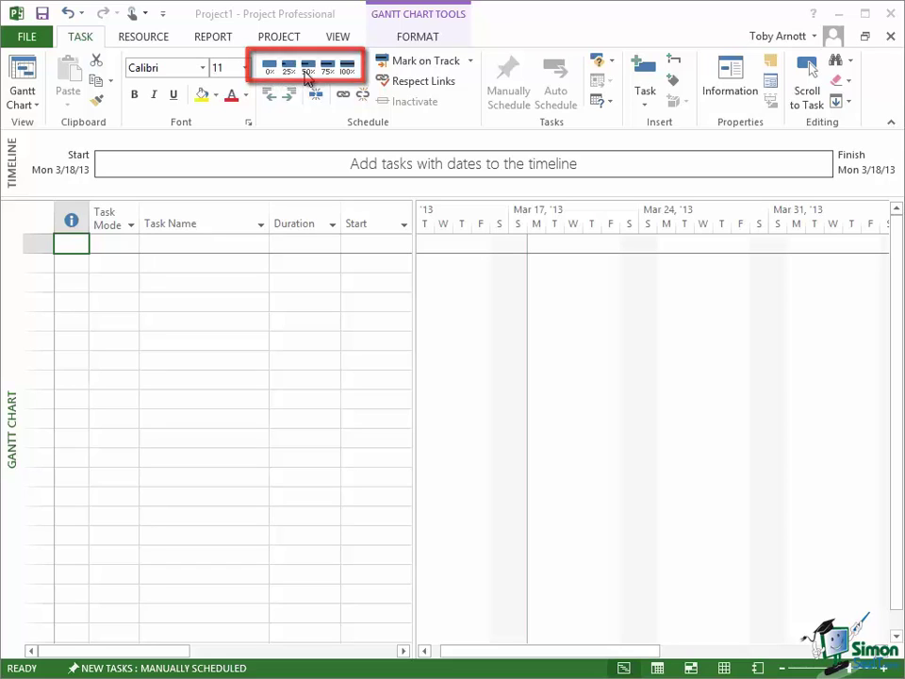
left_click(26, 105)
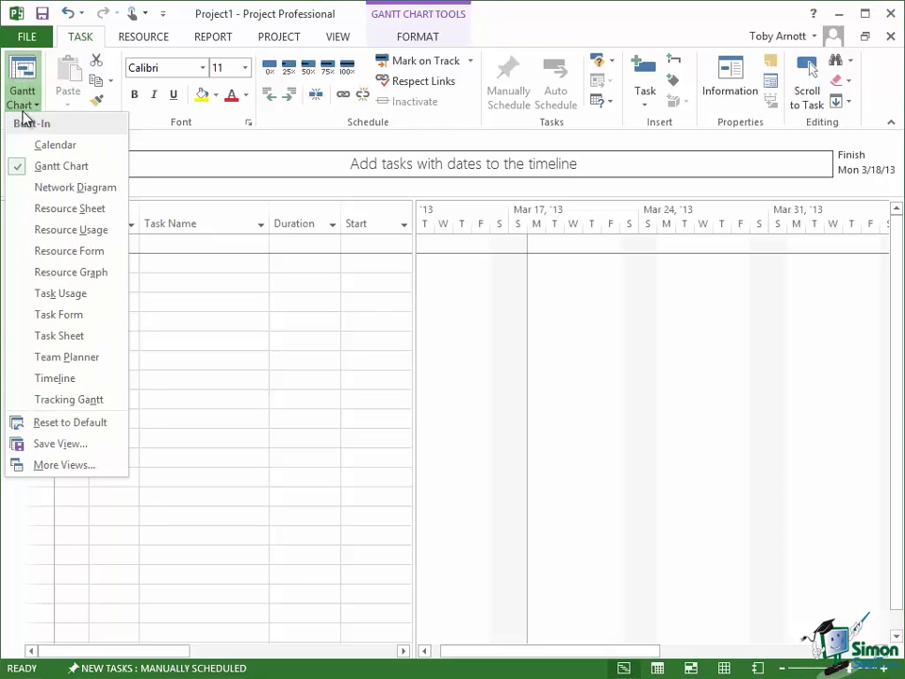
left_click(45, 167)
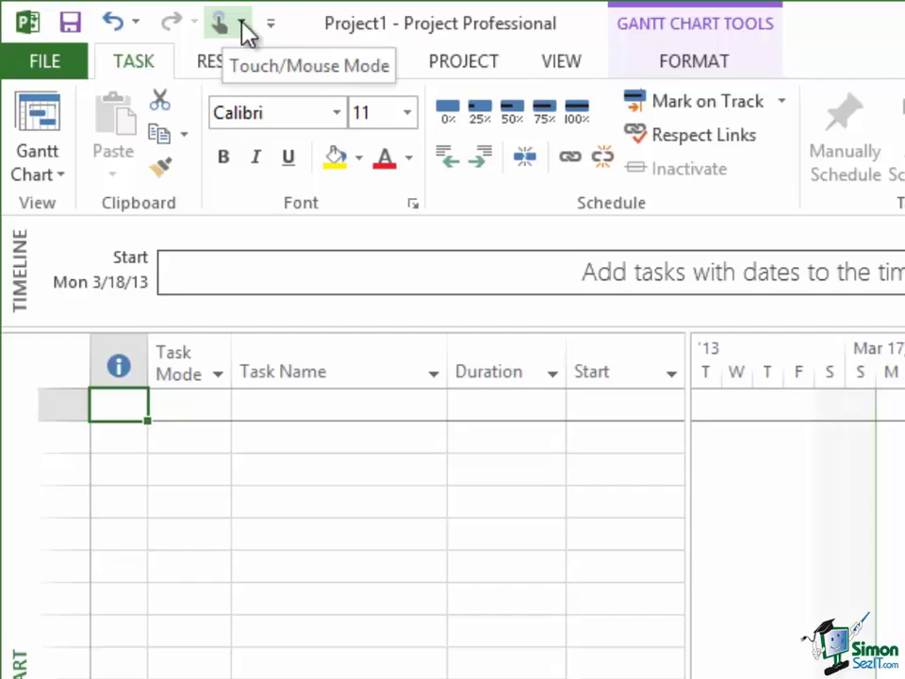
Show the Mouse and Touch spacing options from the Quick Access Toolbar.
left_click(243, 23)
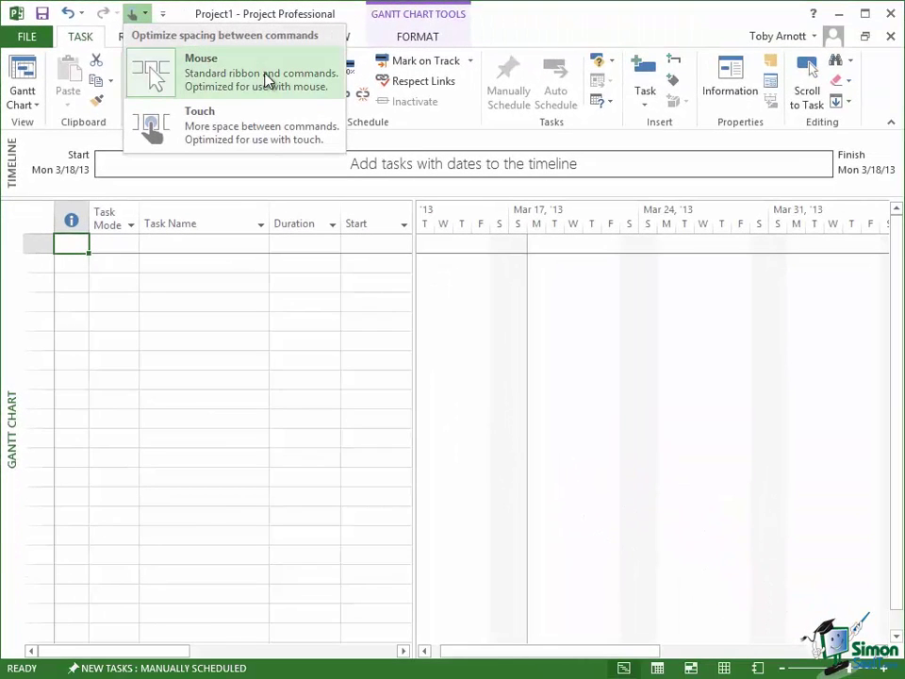
Choose Touch mode for wider spacing between ribbon commands.
left_click(236, 137)
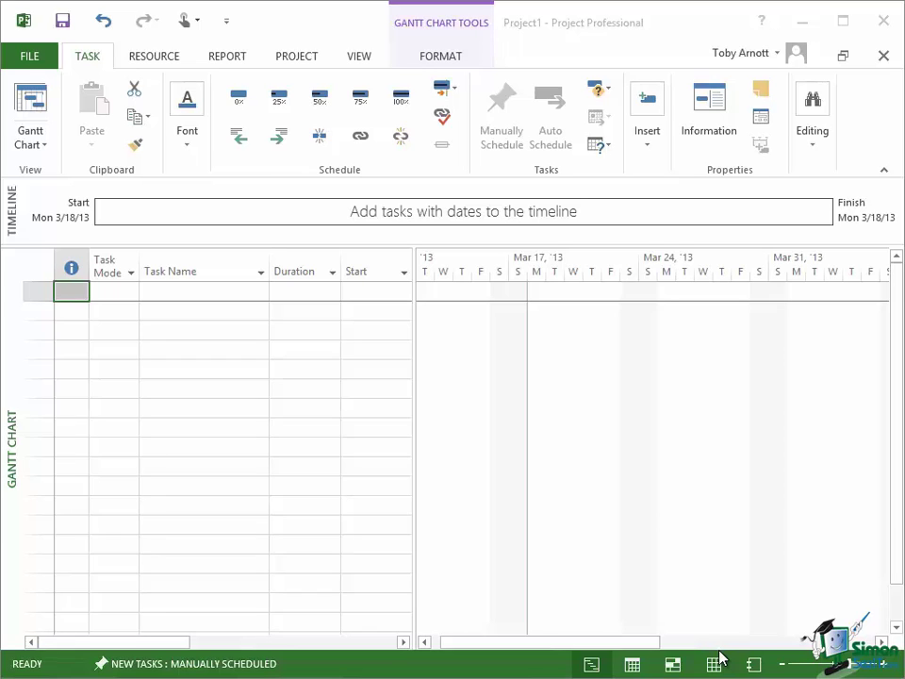
Set Touch/Mouse Mode back to Mouse for compact command spacing.
left_click(202, 25)
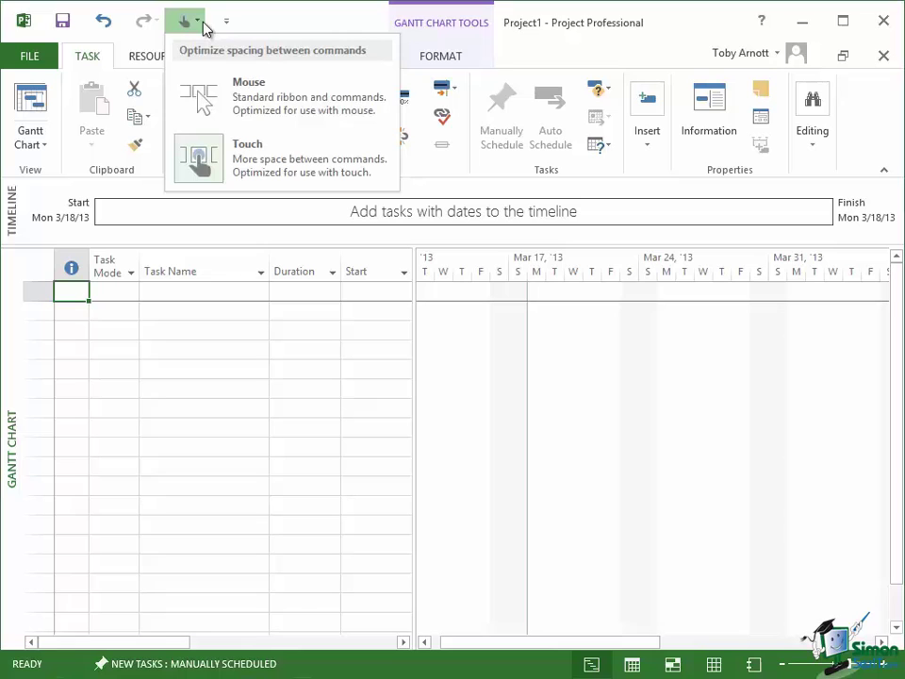
left_click(256, 95)
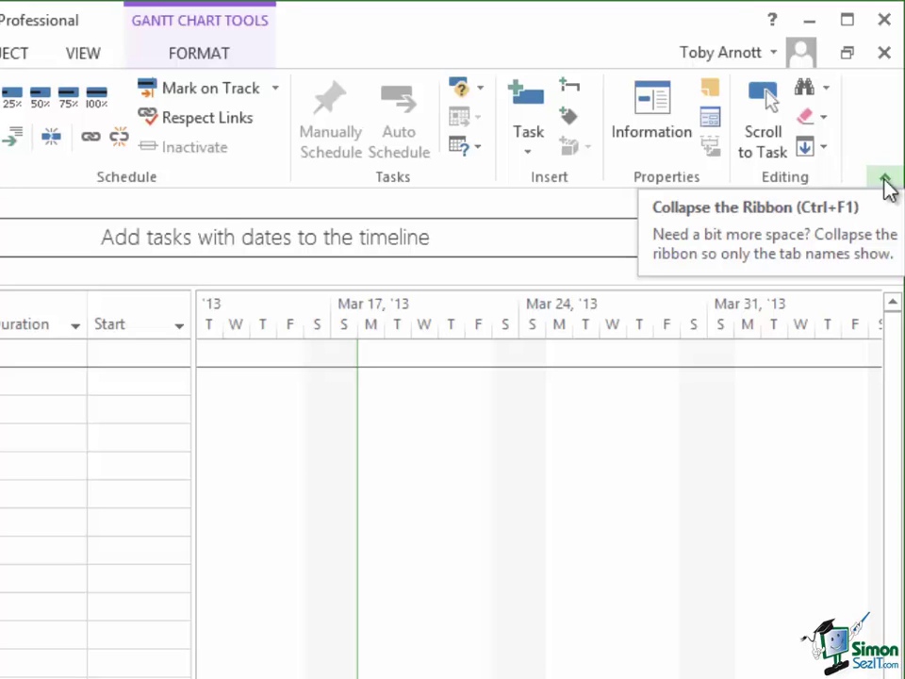
Collapse the ribbon so only the tab names show above the timeline.
left_click(885, 179)
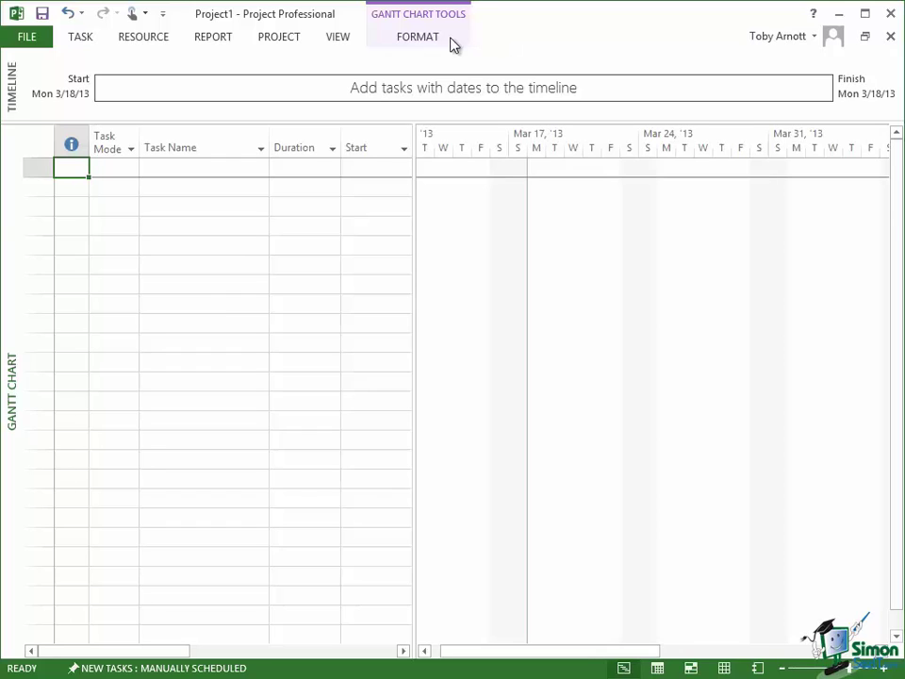
From the Task tab's Gantt Chart dropdown, switch Project1 to the Network Diagram view.
left_click(83, 38)
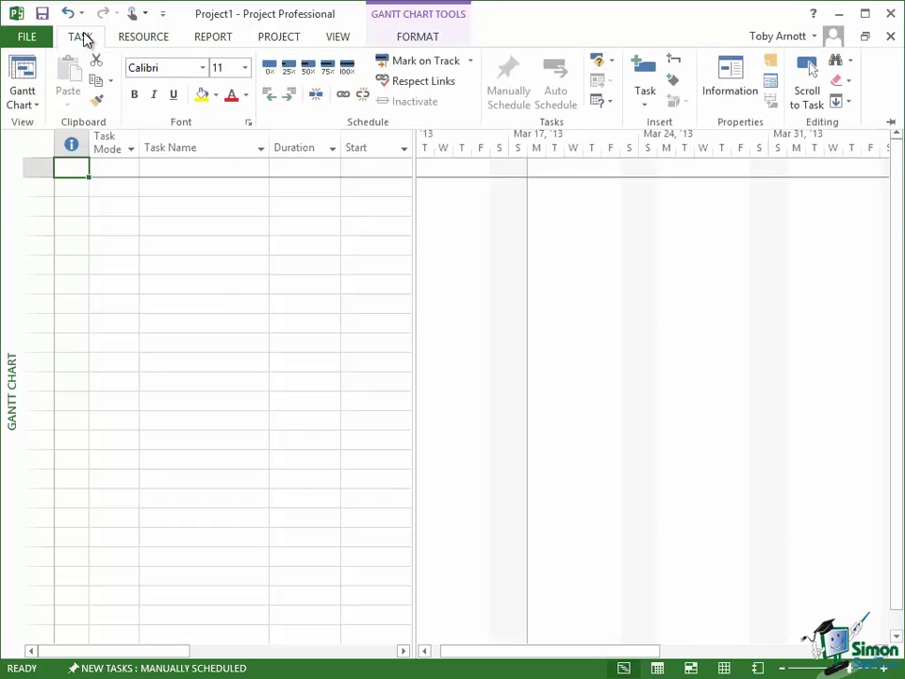
left_click(23, 106)
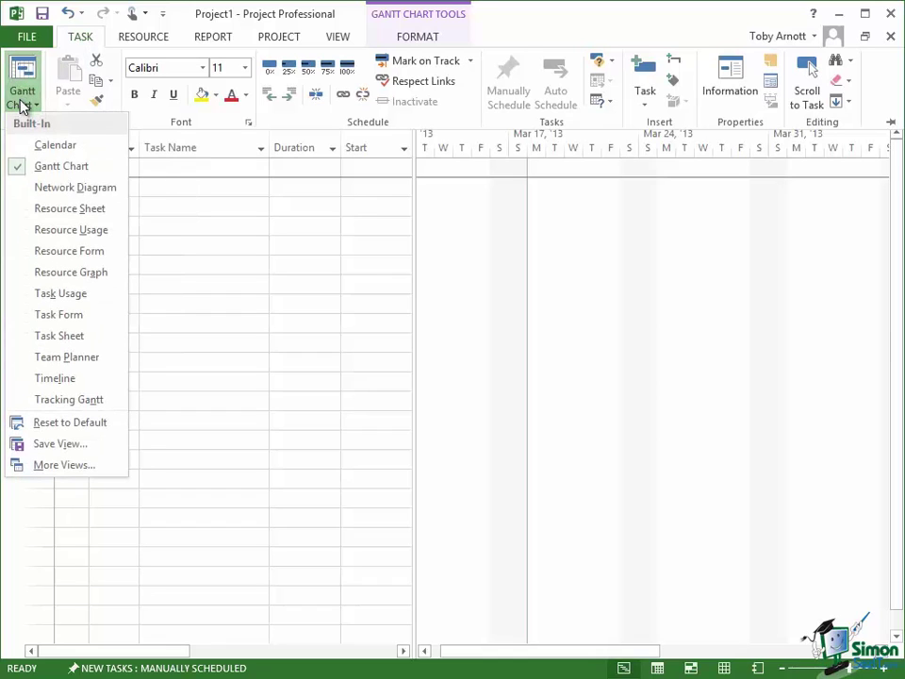
left_click(52, 191)
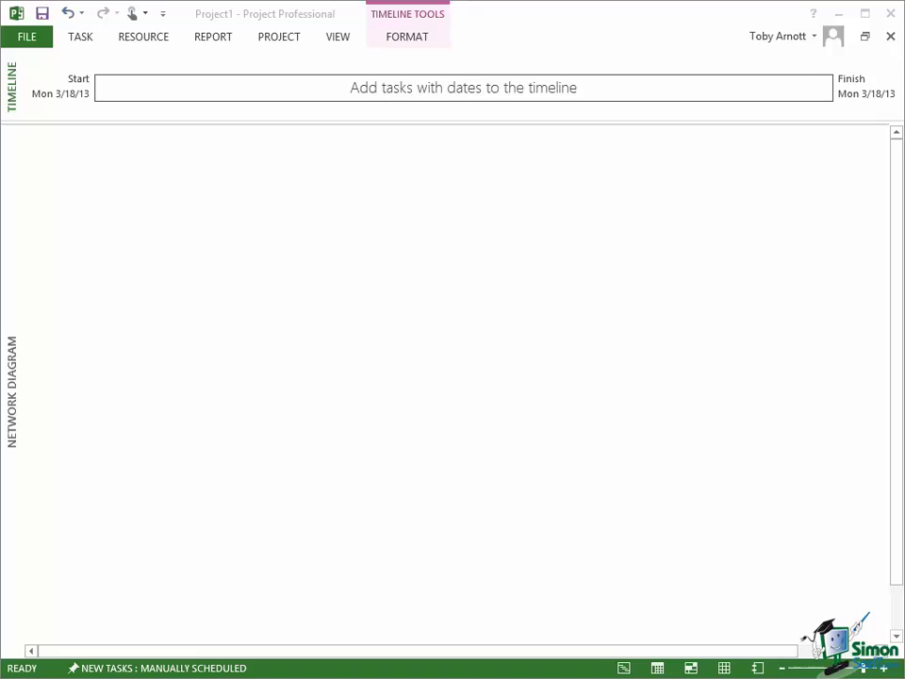
Uncheck Collapse the Ribbon from the tab's right-click menu to pin the ribbon open.
left_click(472, 43)
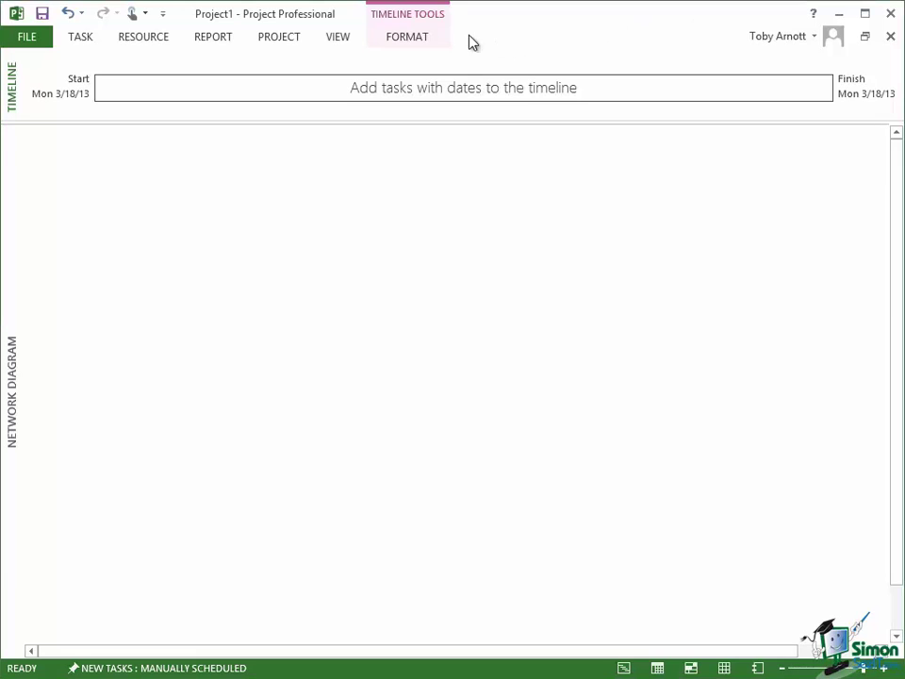
right_click(283, 41)
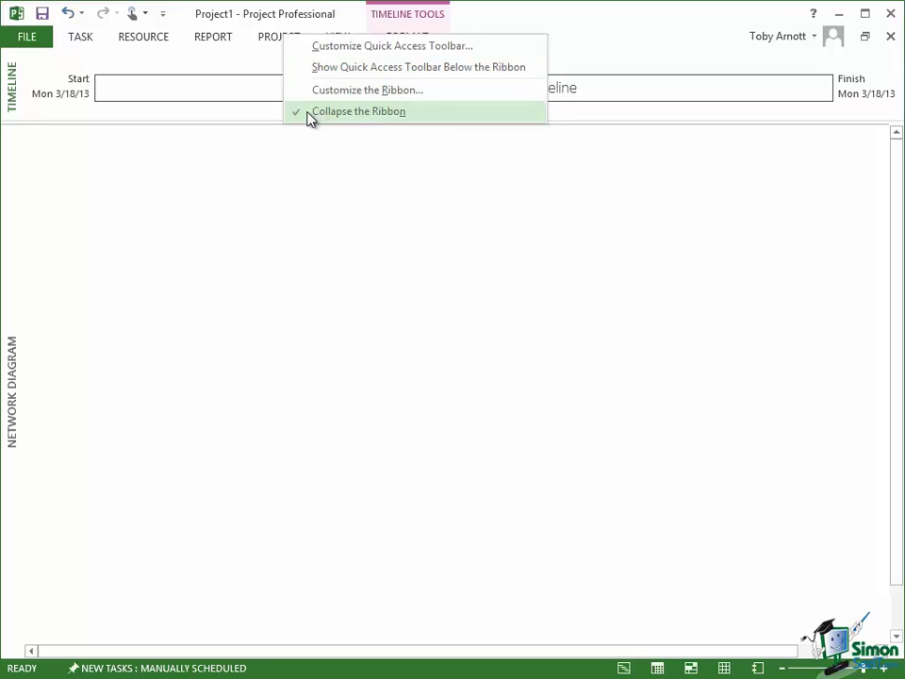
left_click(358, 111)
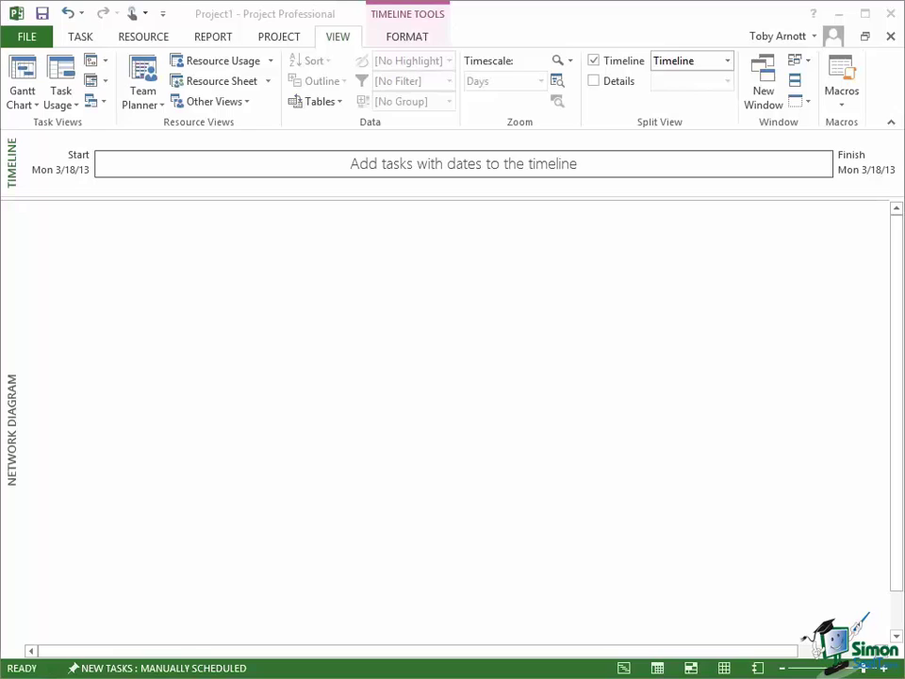
Open Project Options at Customize the Ribbon from the ribbon's right-click menu.
right_click(878, 87)
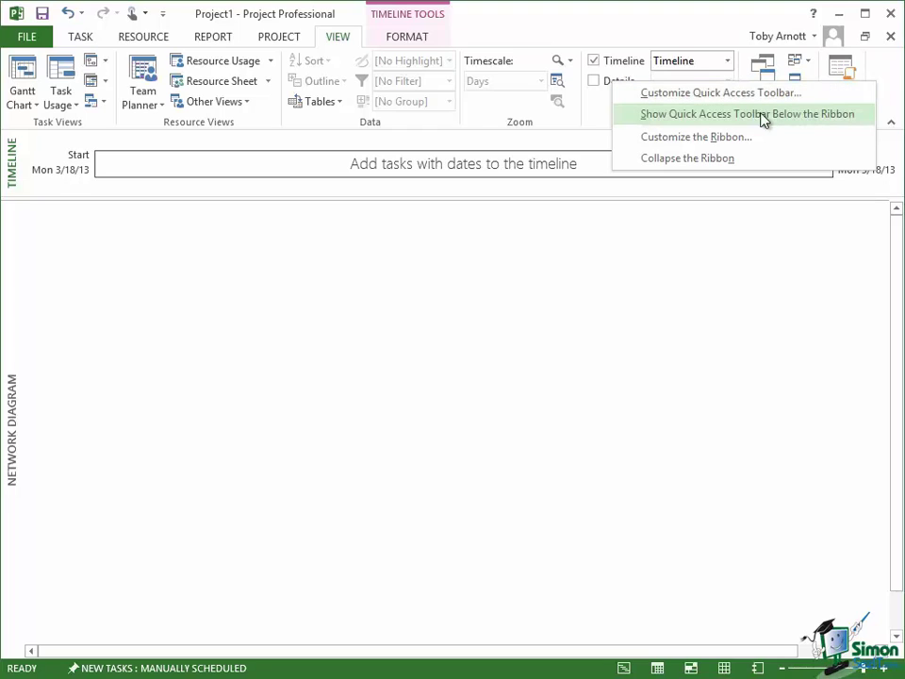
left_click(651, 142)
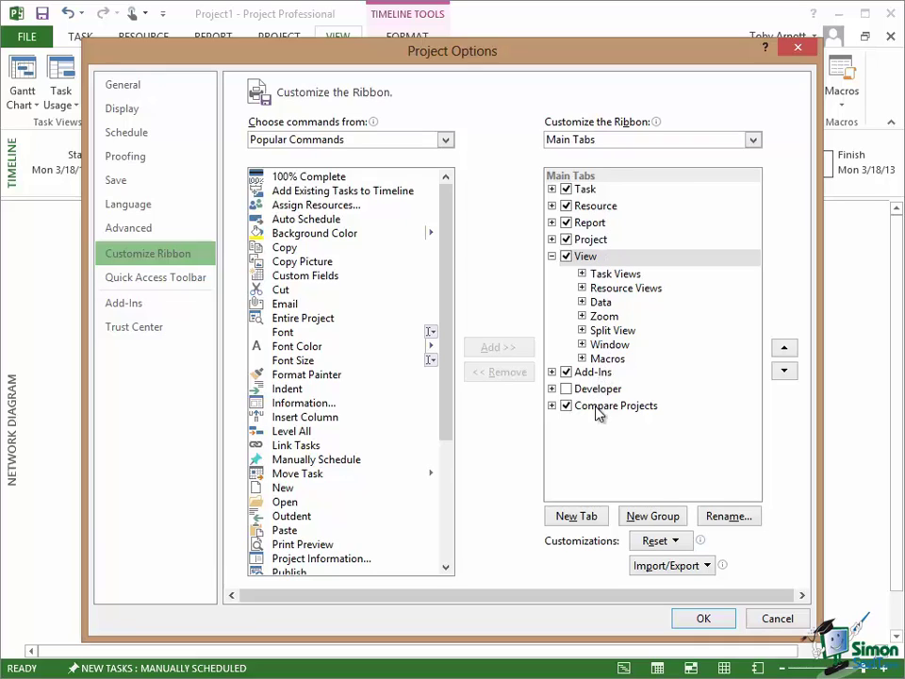
Switch the tab list to Tool Tabs and scroll through Gantt Chart, Timeline and Table Tools.
left_click(754, 141)
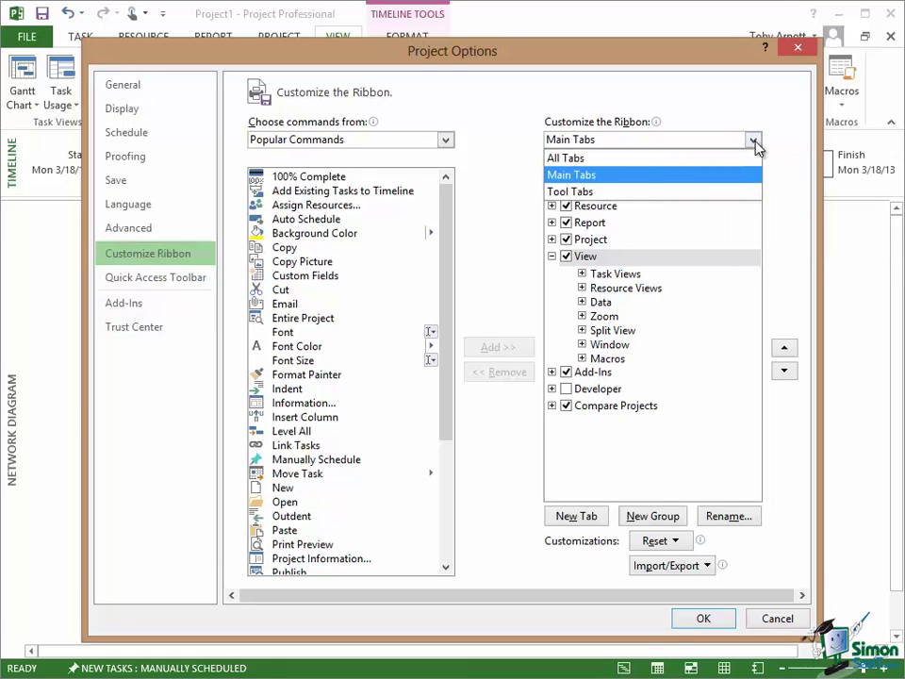
left_click(598, 193)
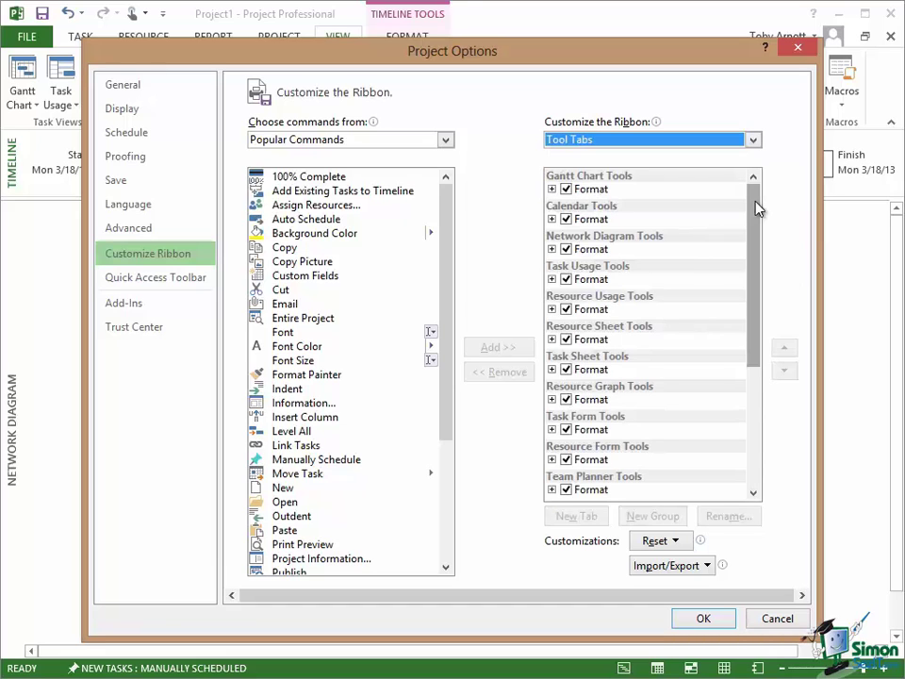
left_click_drag(760, 206, 760, 337)
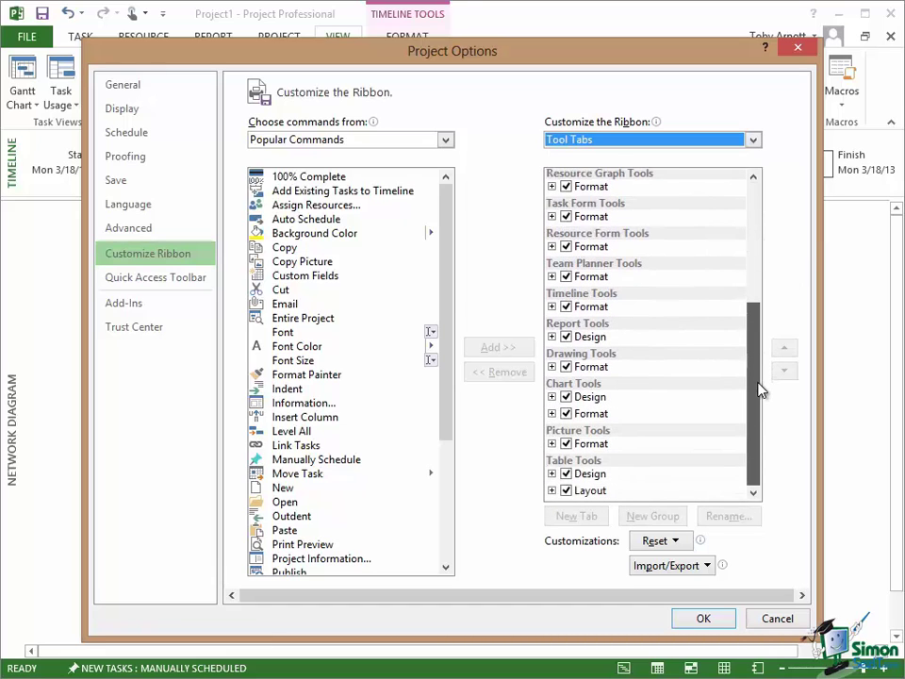
left_click_drag(755, 411, 754, 283)
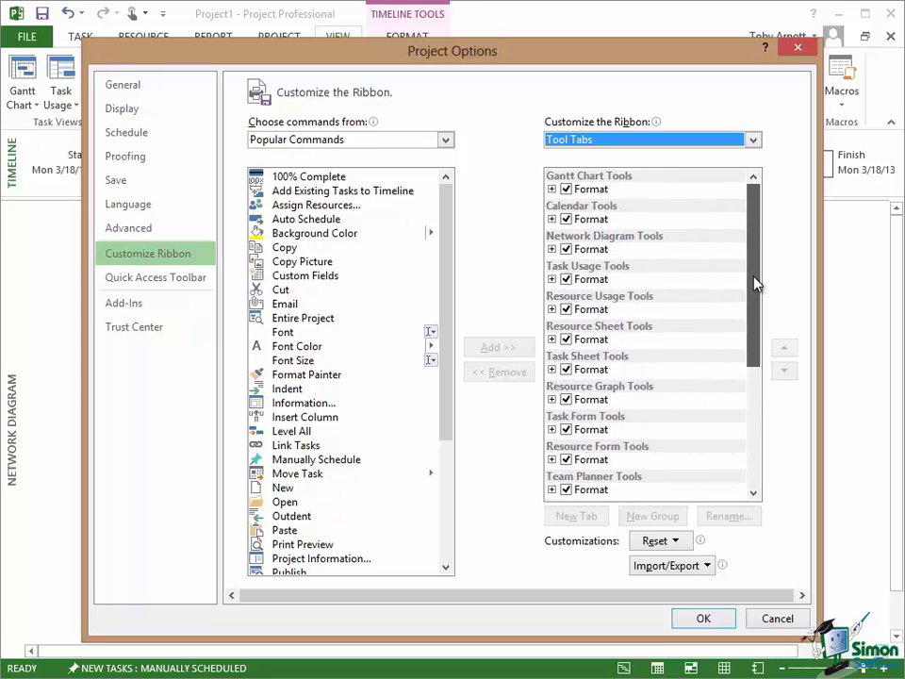